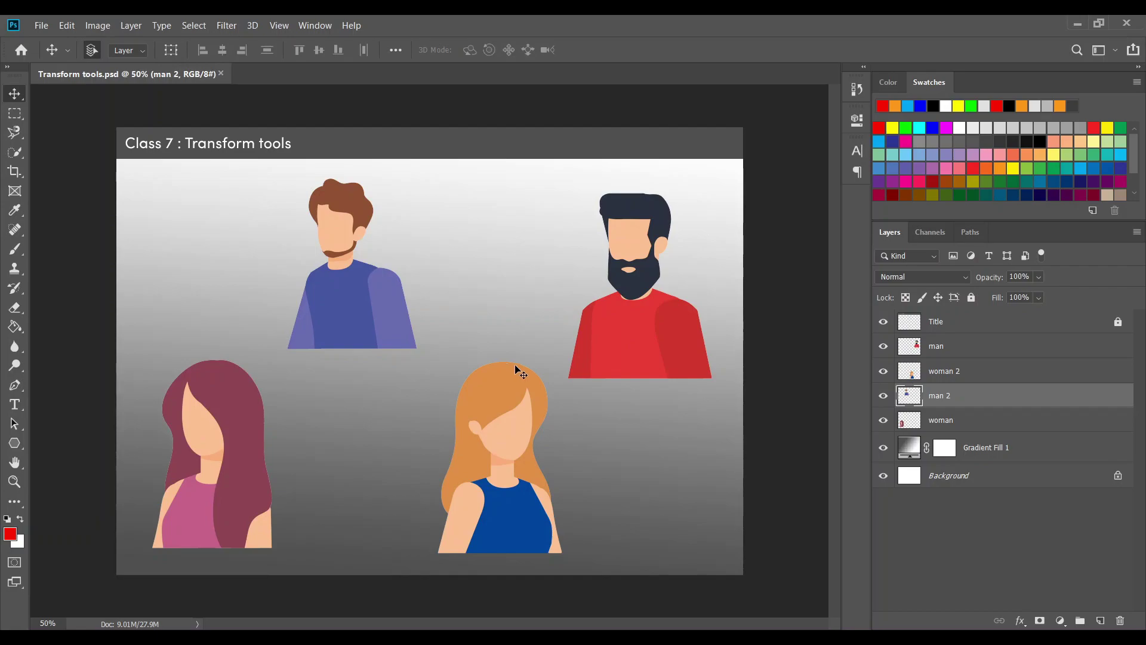
Step: Flip the whole canvas horizontally from the rotation options, then undo the flip
click(90, 26)
mouse_move(126, 157)
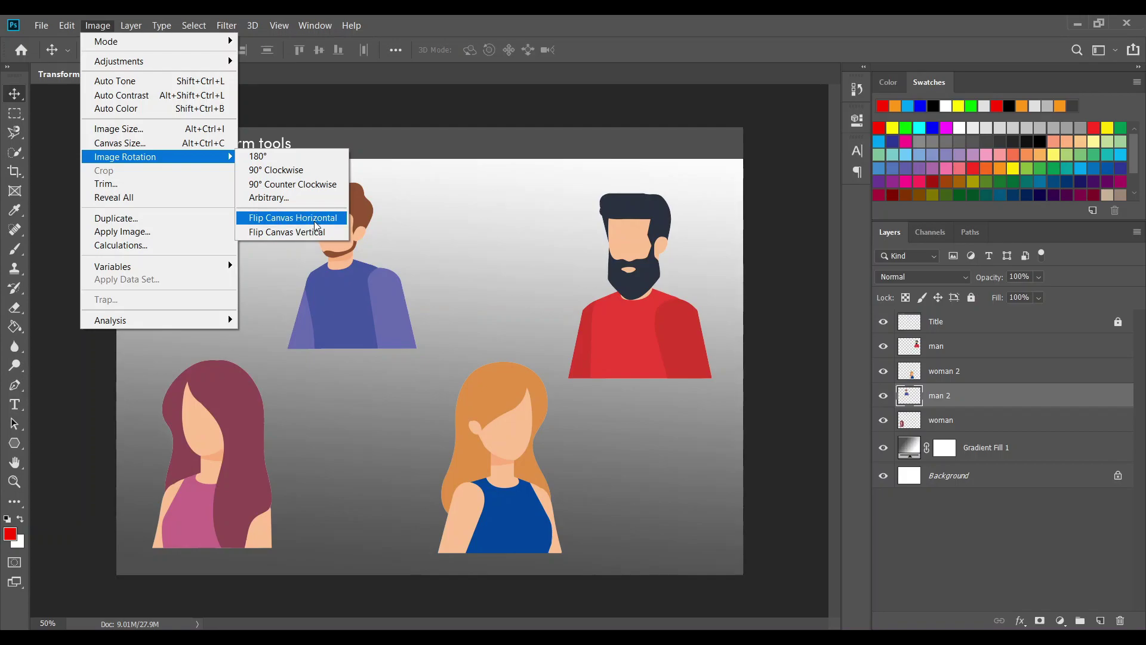
click(317, 224)
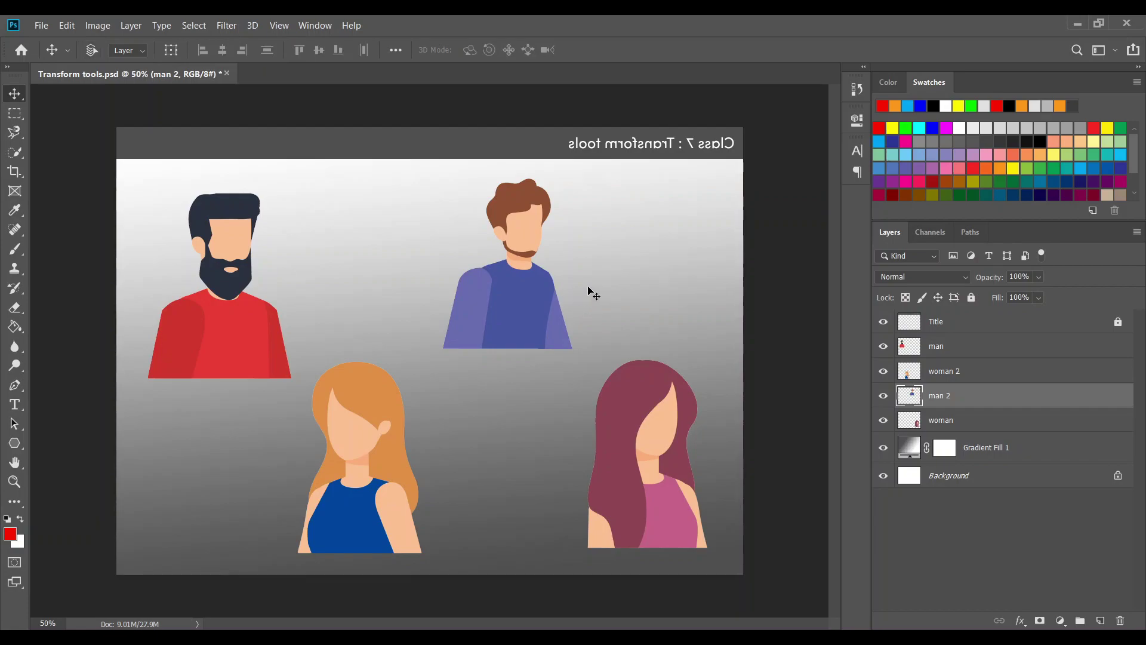
key(ctrl+z)
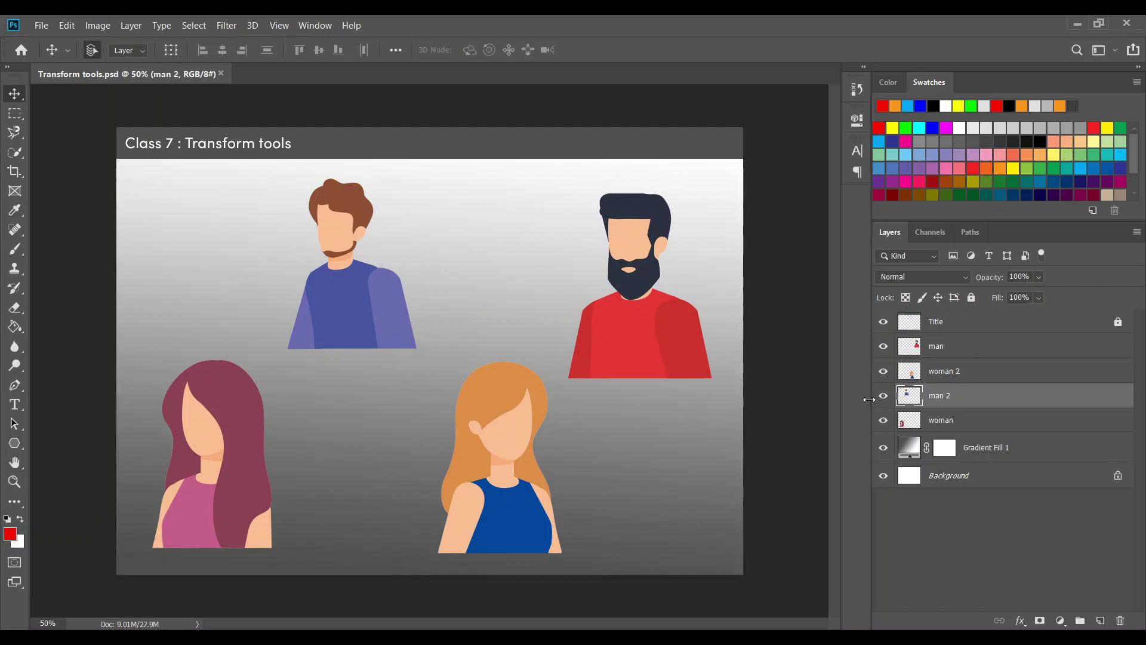
Step: Select the 'man' layer by toggling its visibility off and on, then bring up the Edit menu
click(883, 347)
click(882, 348)
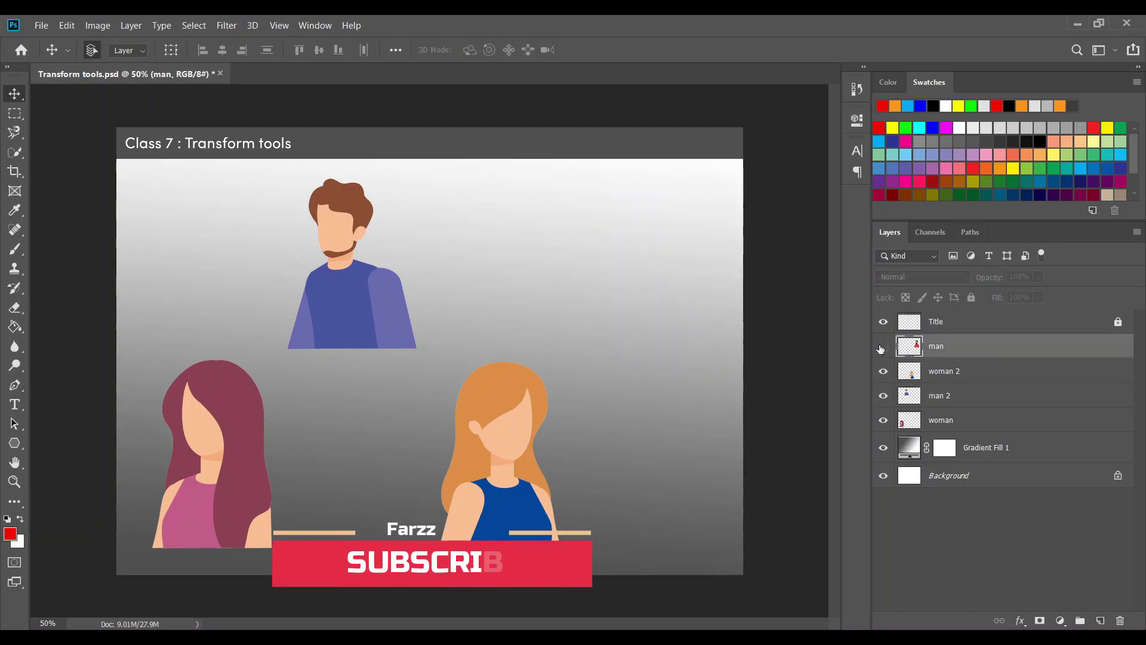
click(882, 347)
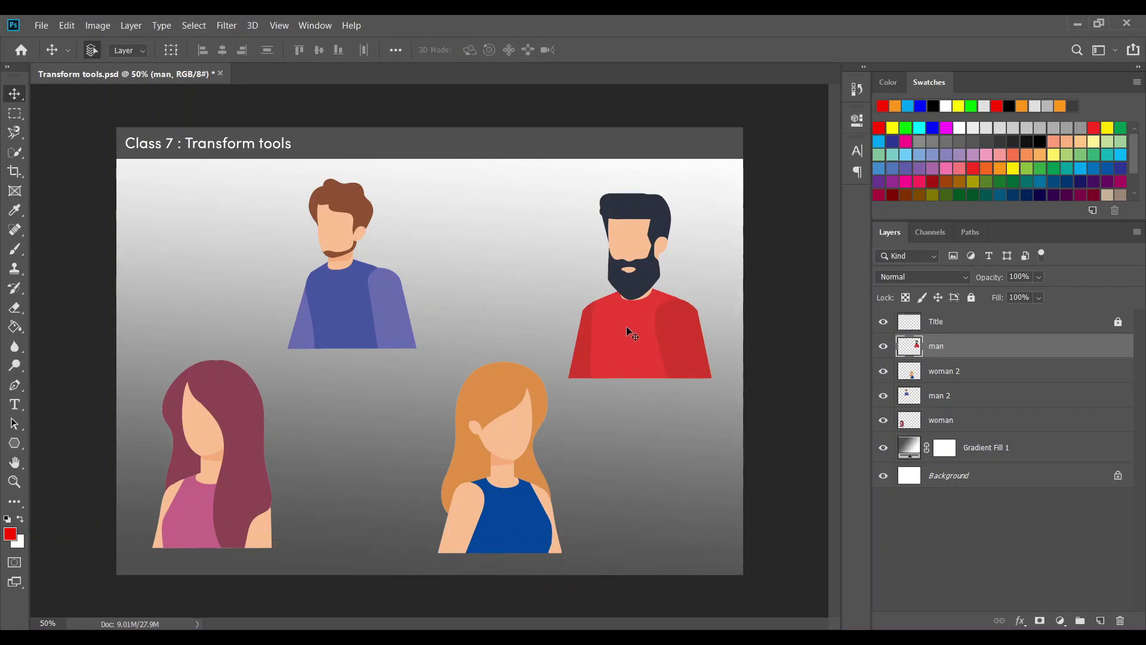
click(70, 25)
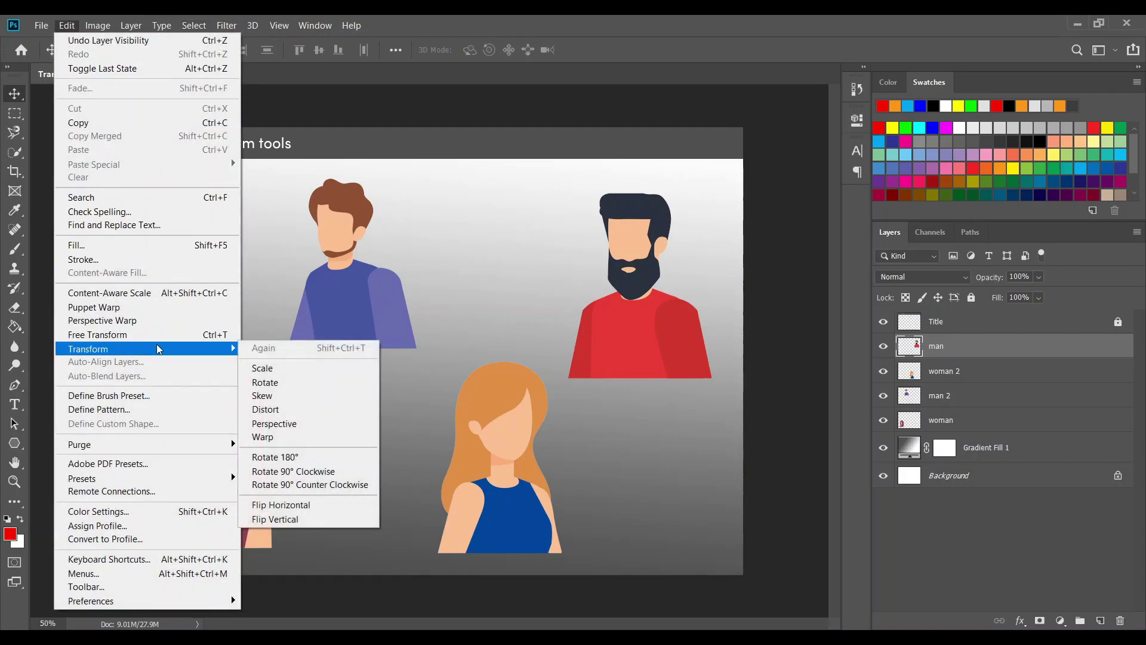
mouse_move(88, 349)
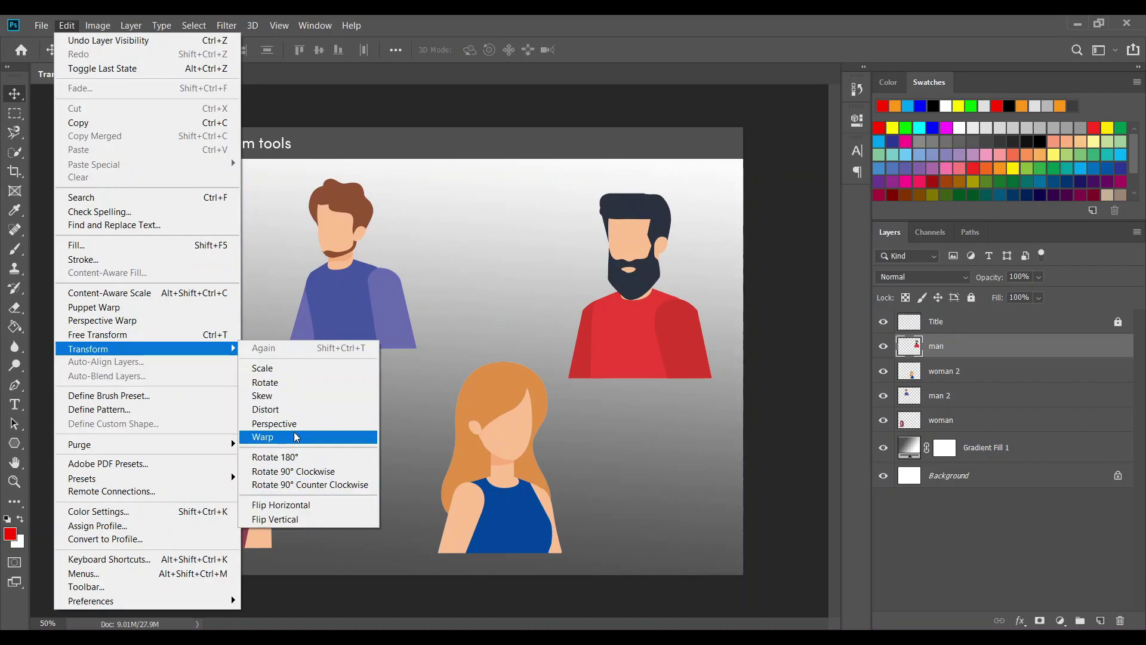
click(307, 512)
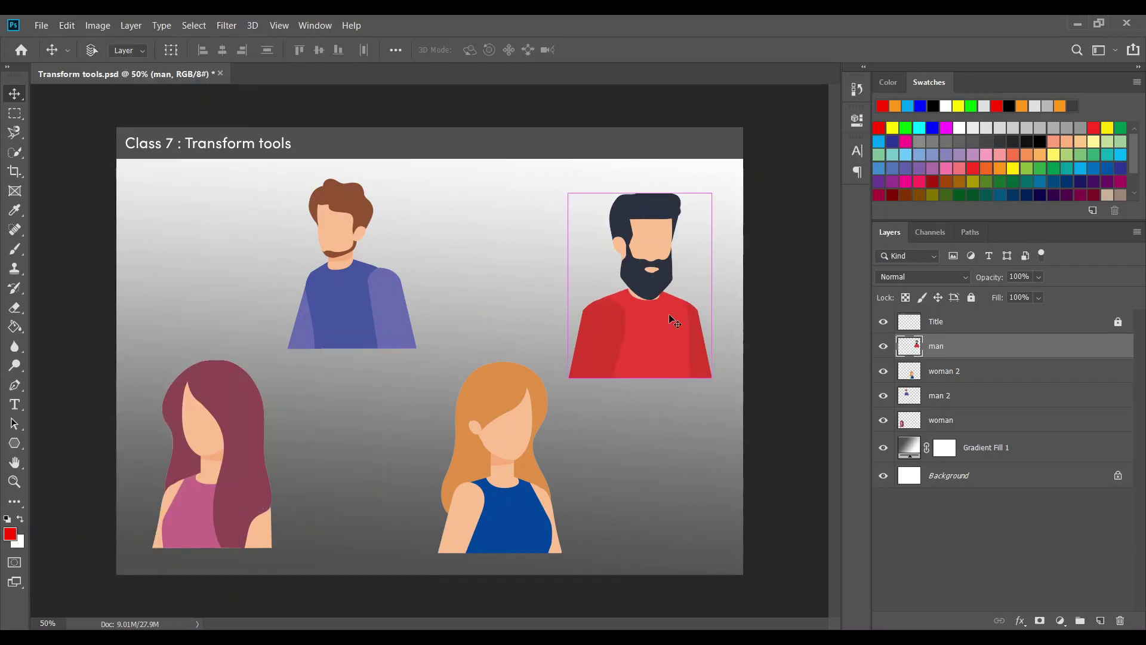
key(ctrl+z)
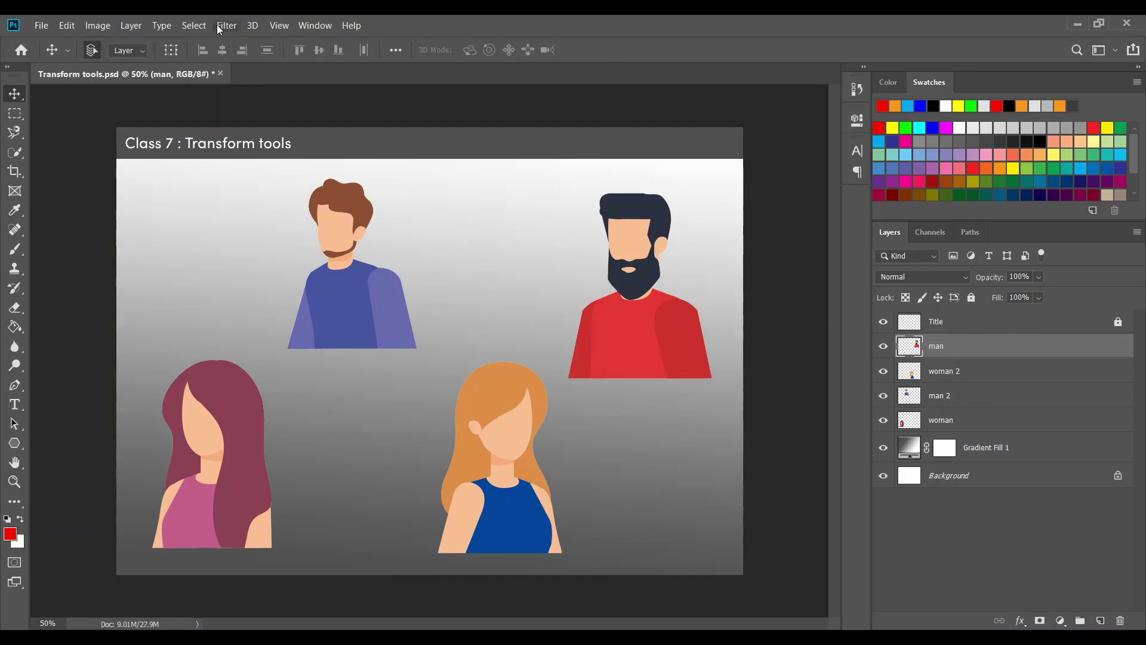
click(68, 26)
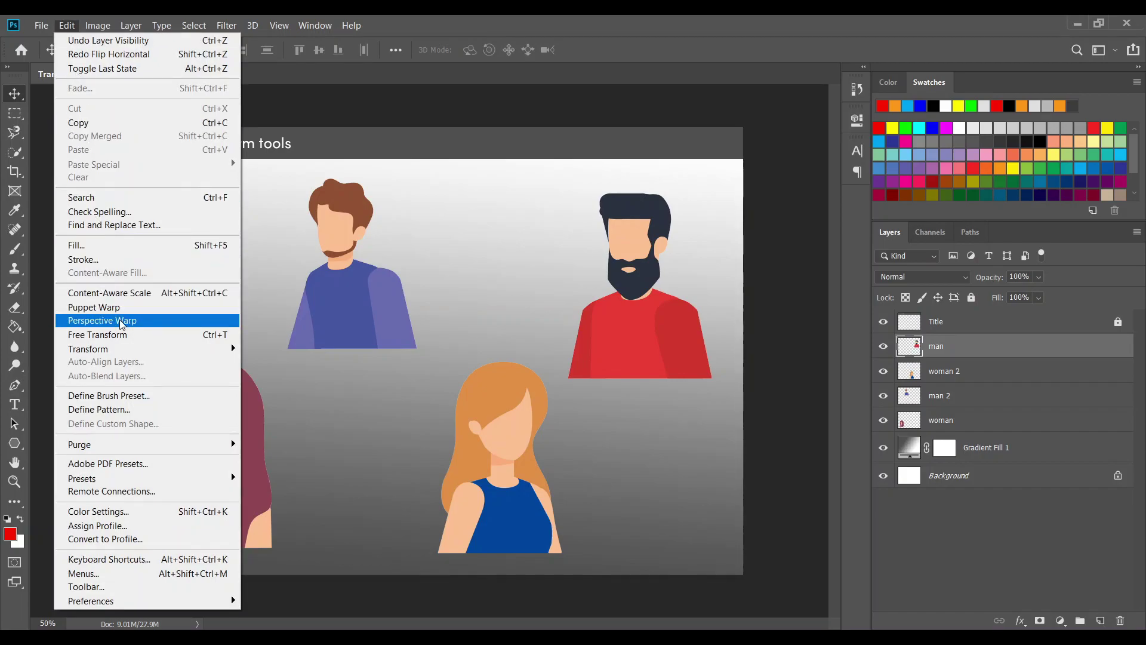
Step: Free-transform the bearded man, dragging handles until he is scaled to 88.20% width and height
click(169, 337)
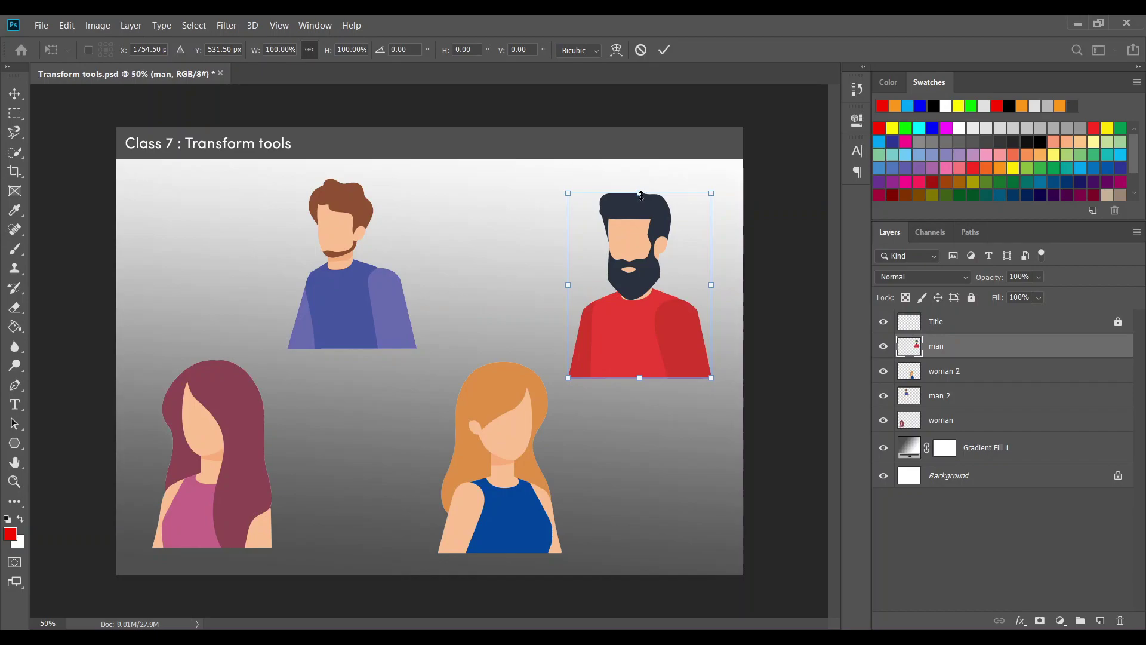
mouse_move(640, 195)
mouse_down()
mouse_move(638, 217)
mouse_move(638, 92)
mouse_move(638, 280)
mouse_move(638, 155)
mouse_move(638, 194)
mouse_up()
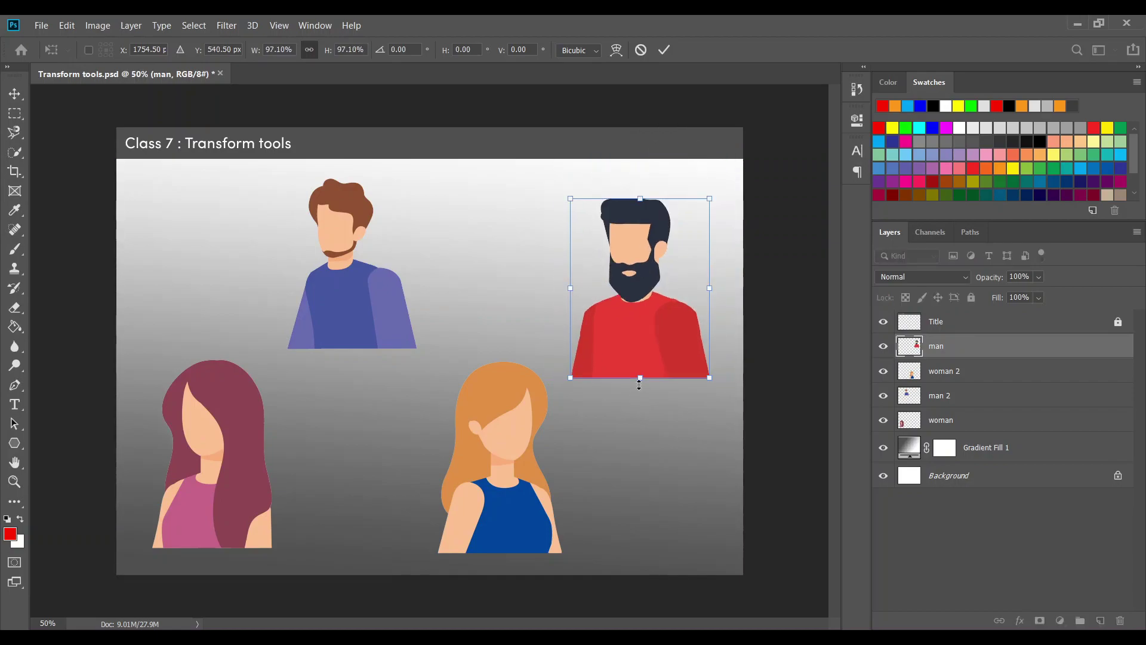
drag(640, 380, 652, 360)
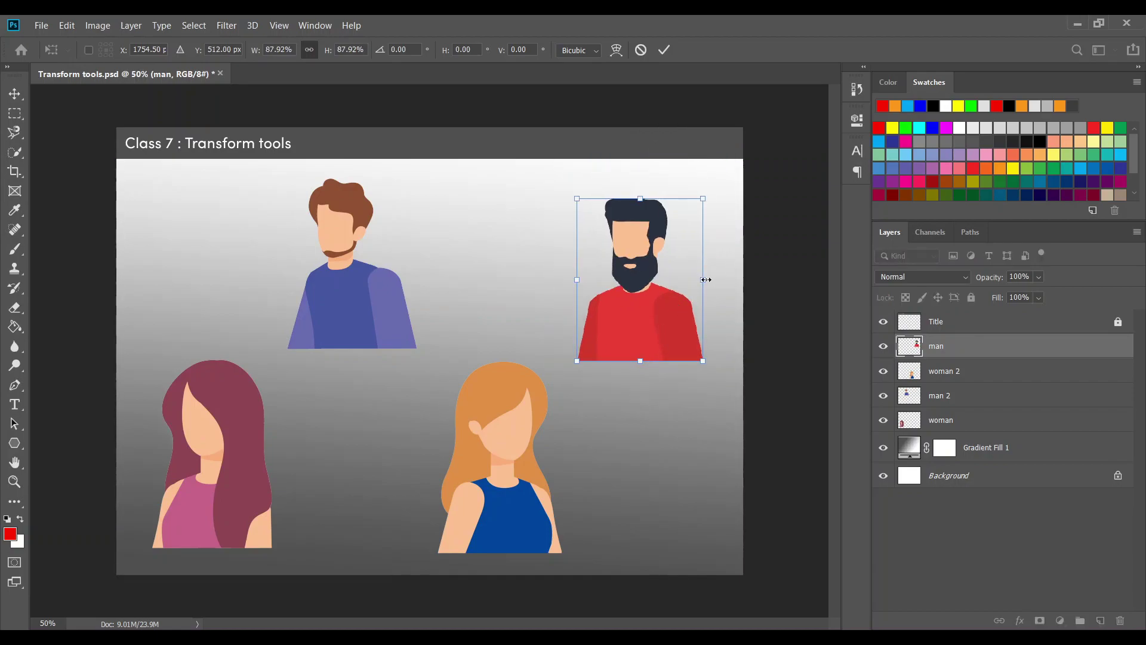
mouse_move(703, 279)
mouse_down()
mouse_move(771, 275)
mouse_move(635, 278)
mouse_move(743, 277)
mouse_move(688, 273)
mouse_move(712, 278)
mouse_up()
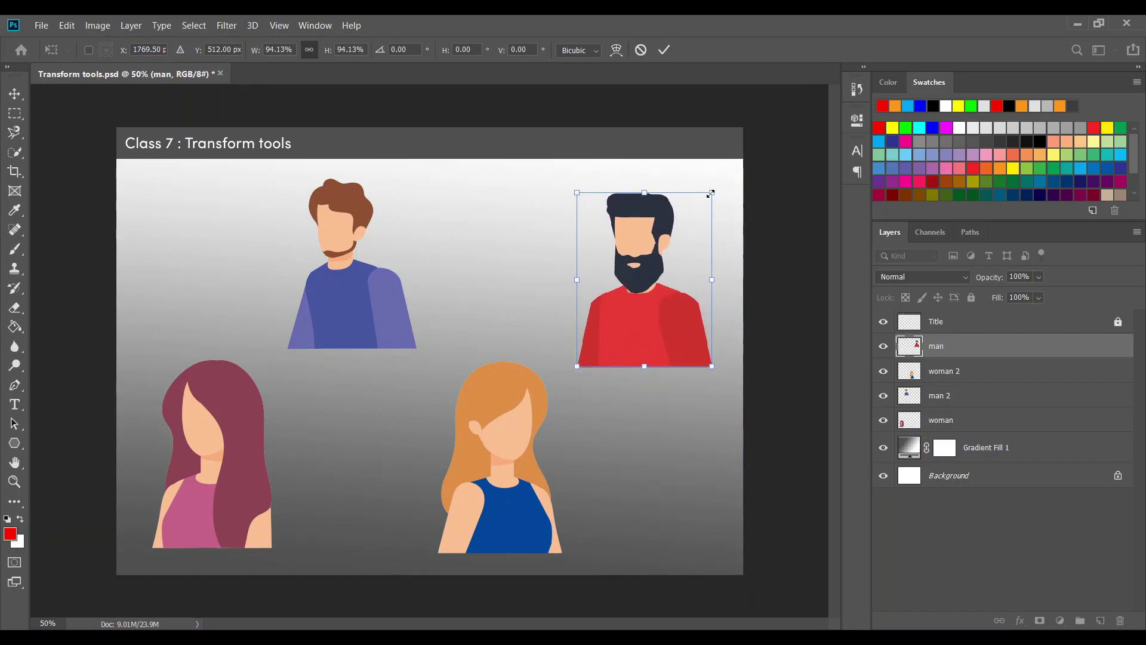
mouse_move(711, 193)
mouse_down()
mouse_move(749, 133)
mouse_move(814, 84)
mouse_move(564, 316)
mouse_move(574, 366)
mouse_move(725, 184)
mouse_move(320, 524)
mouse_move(576, 246)
mouse_move(717, 184)
mouse_move(660, 212)
mouse_move(683, 189)
mouse_up()
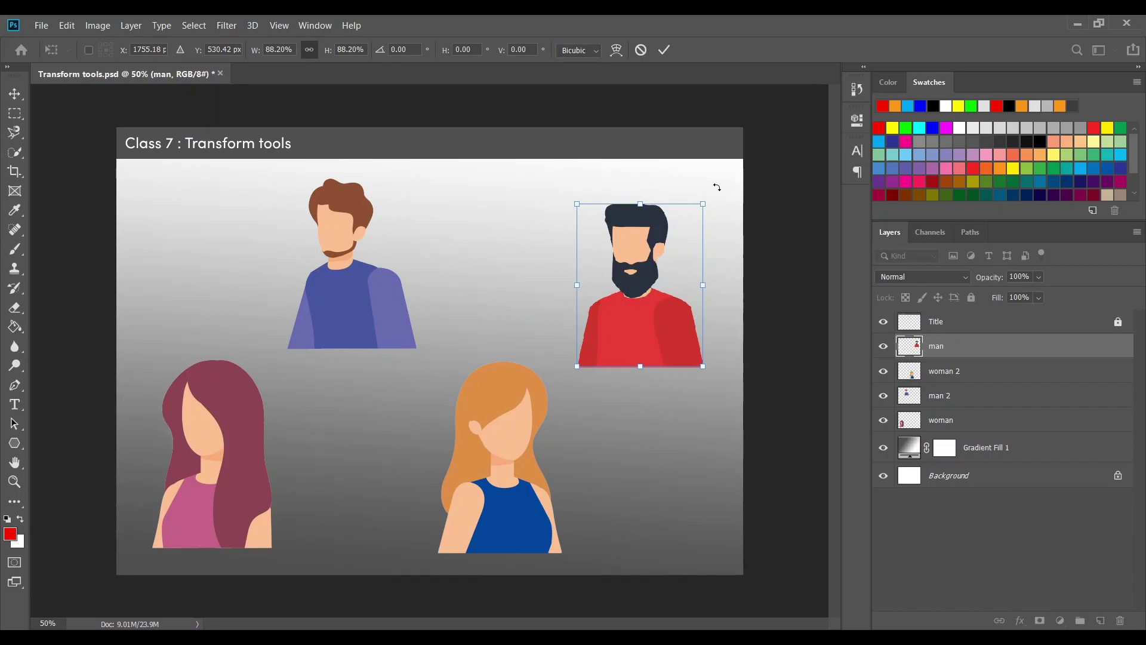
Step: Rotate the bearded man about 90° and back, commit, then undo to restore his original size
drag(716, 190, 497, 198)
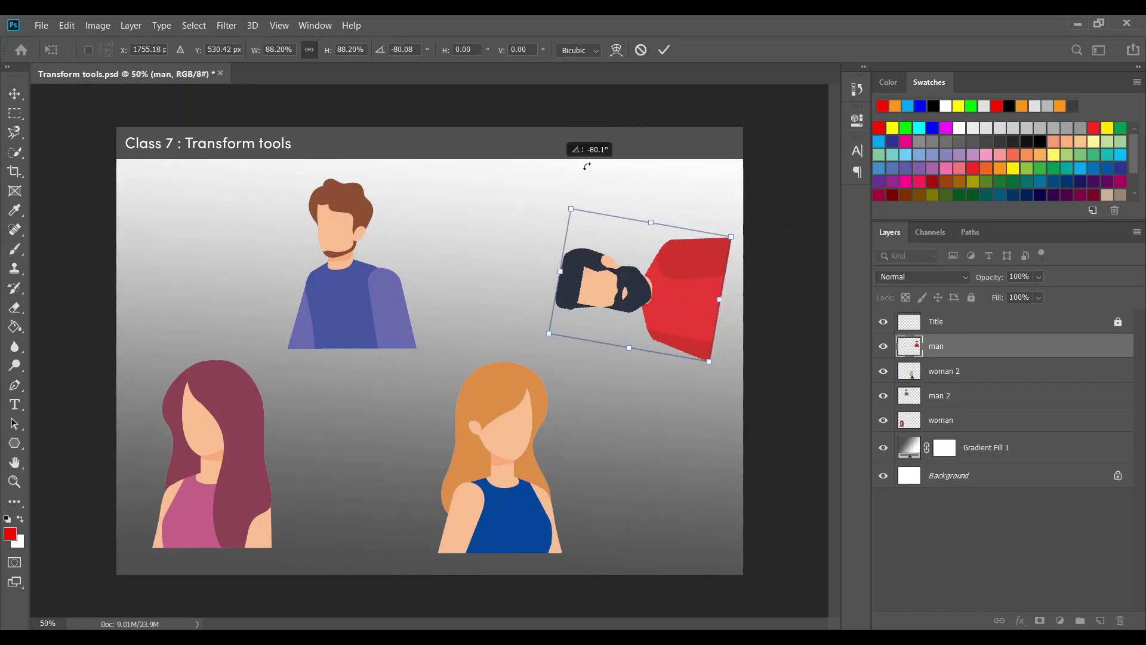
drag(497, 199, 778, 230)
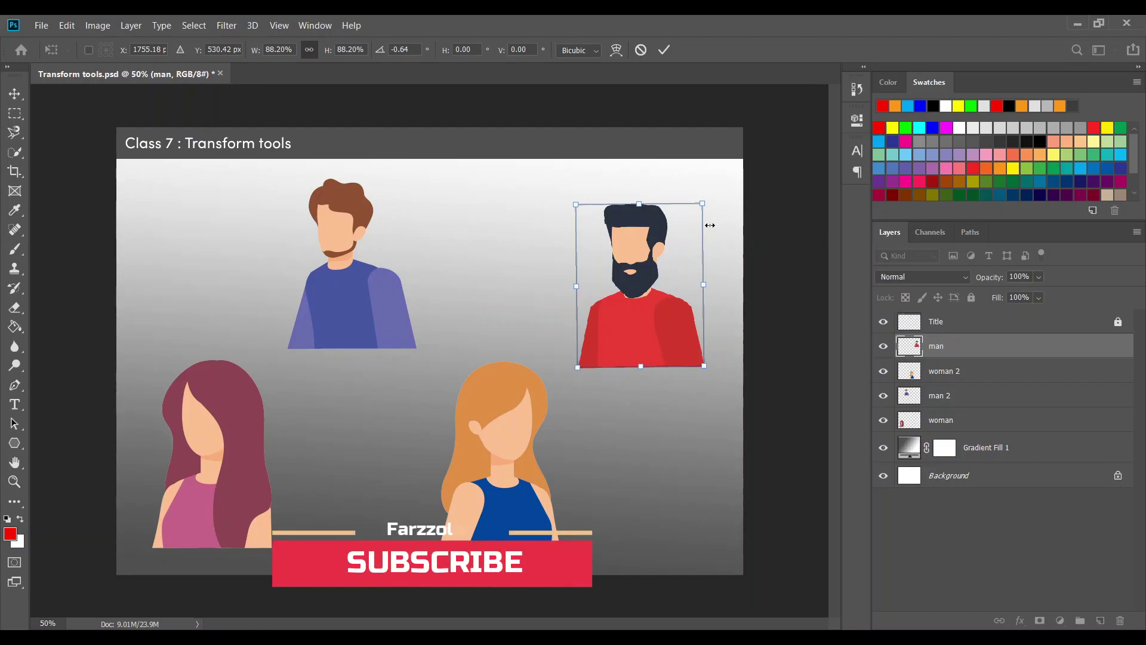
key(Return)
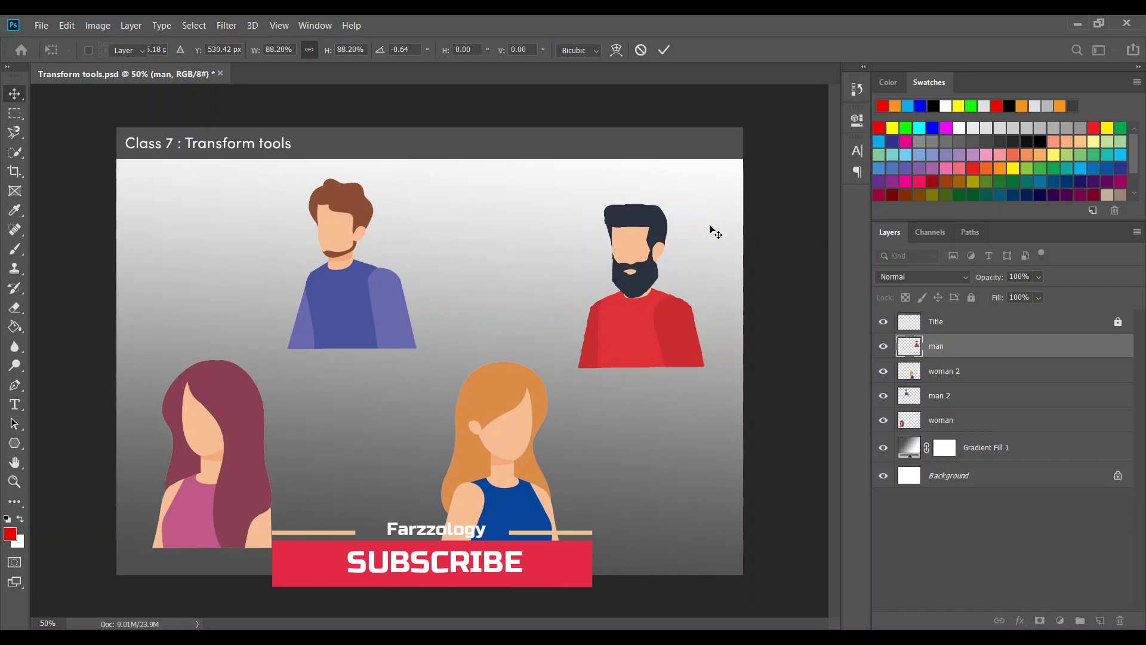
key(ctrl+z)
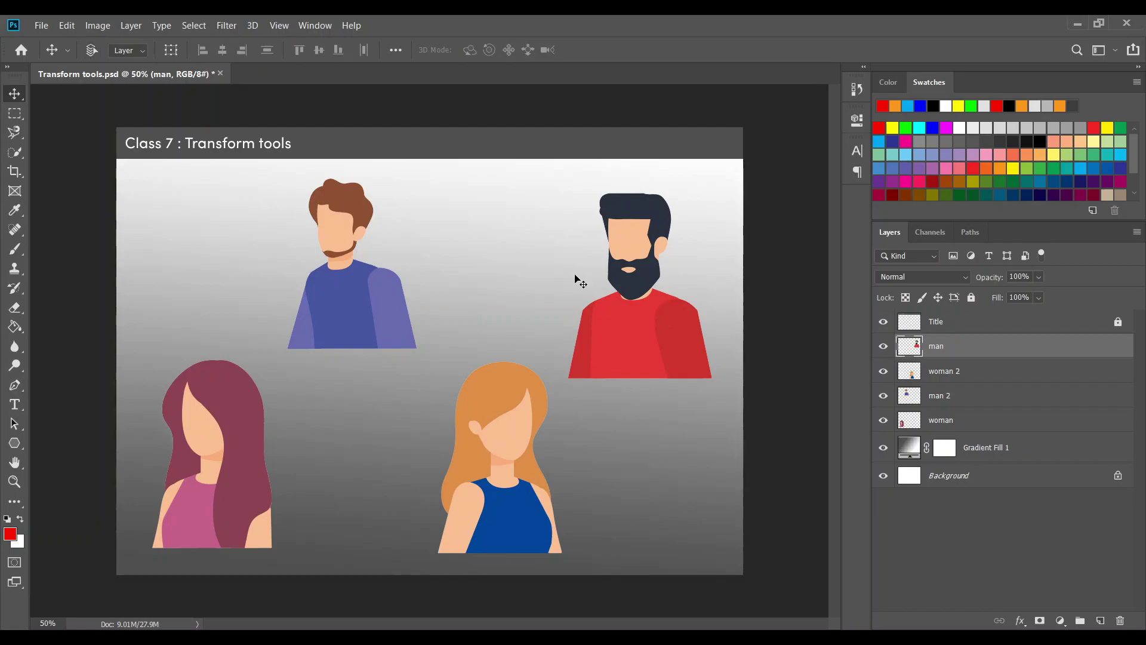
Step: Free-transform the bearded man and resize him to about 92.55% width and 89.53% height
key(ctrl+t)
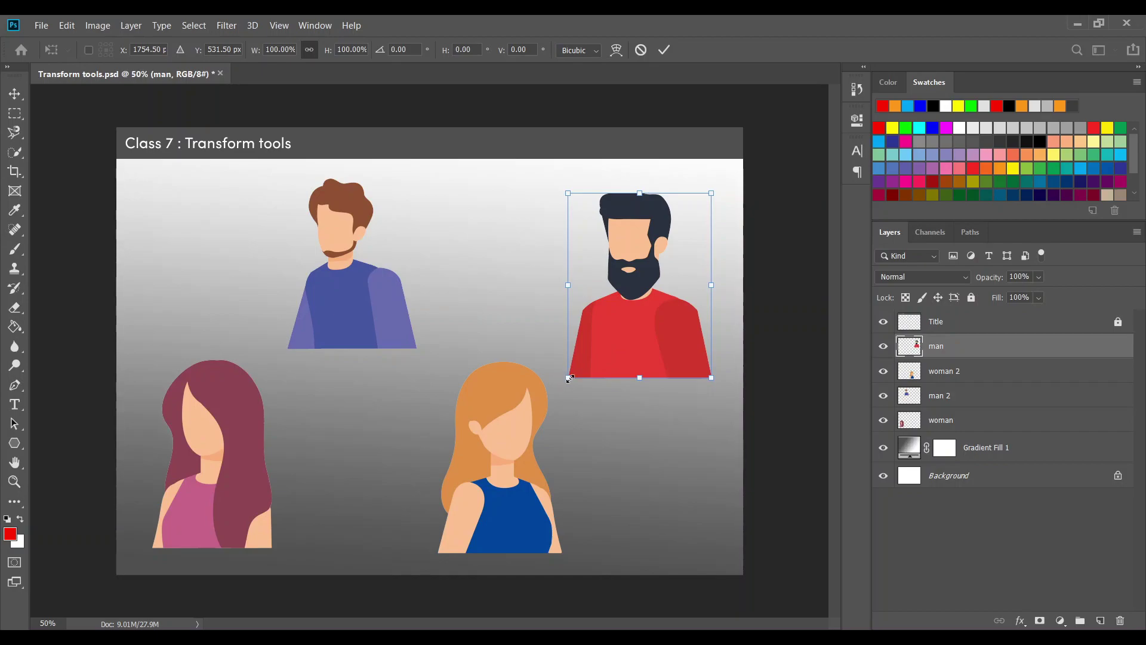
mouse_move(569, 378)
mouse_down()
mouse_move(391, 389)
mouse_move(459, 331)
mouse_move(564, 351)
mouse_move(566, 361)
mouse_move(515, 315)
mouse_move(523, 332)
mouse_move(426, 330)
mouse_move(462, 403)
mouse_up()
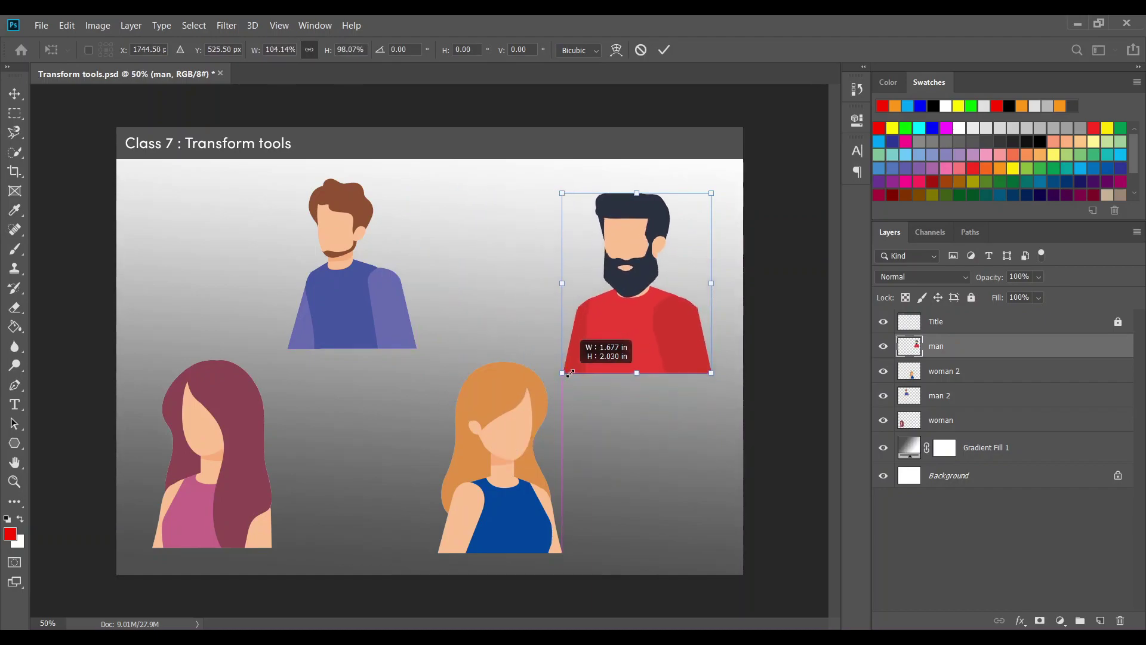
drag(462, 403, 571, 367)
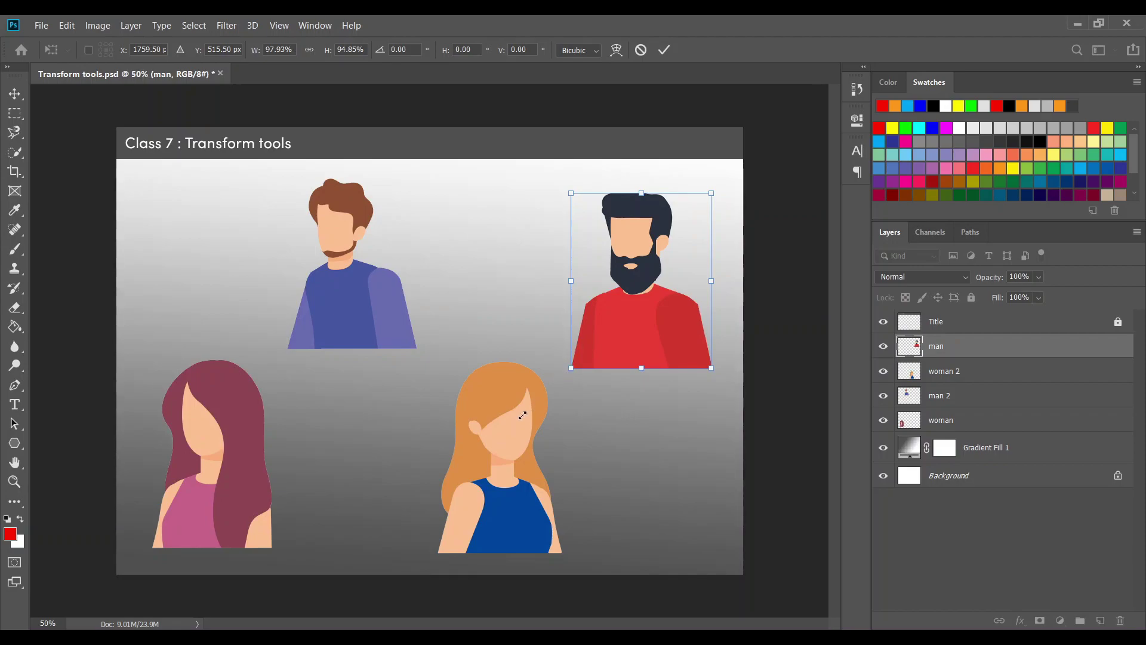
mouse_move(570, 367)
mouse_down()
mouse_move(553, 287)
mouse_move(496, 329)
mouse_move(506, 309)
mouse_move(506, 330)
mouse_up()
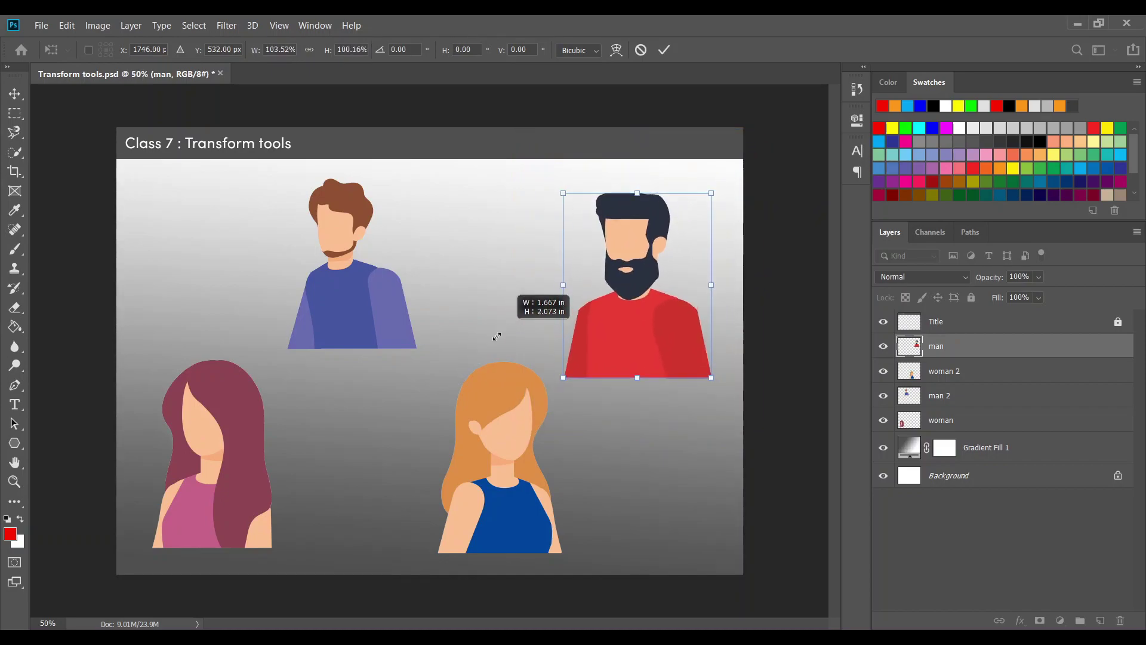
mouse_move(505, 330)
mouse_down()
mouse_move(454, 287)
mouse_move(372, 354)
mouse_up()
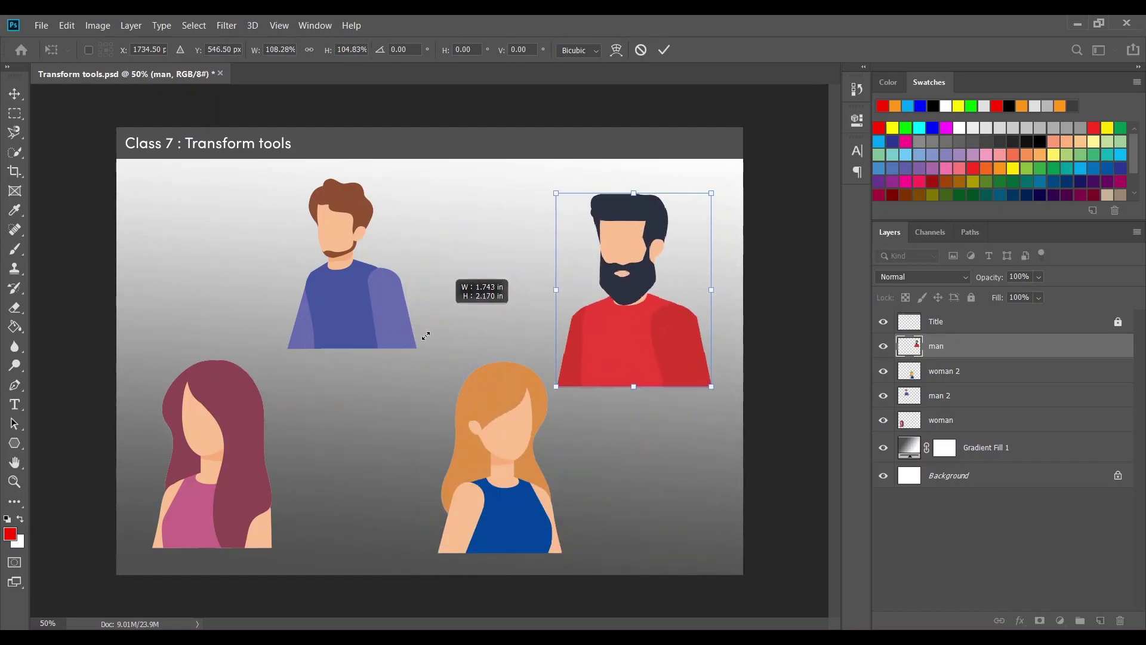
mouse_move(372, 354)
mouse_down()
mouse_move(354, 426)
mouse_move(436, 340)
mouse_move(353, 417)
mouse_move(424, 319)
mouse_move(439, 311)
mouse_move(471, 338)
mouse_move(507, 263)
mouse_move(481, 307)
mouse_move(486, 337)
mouse_move(507, 337)
mouse_move(518, 316)
mouse_up()
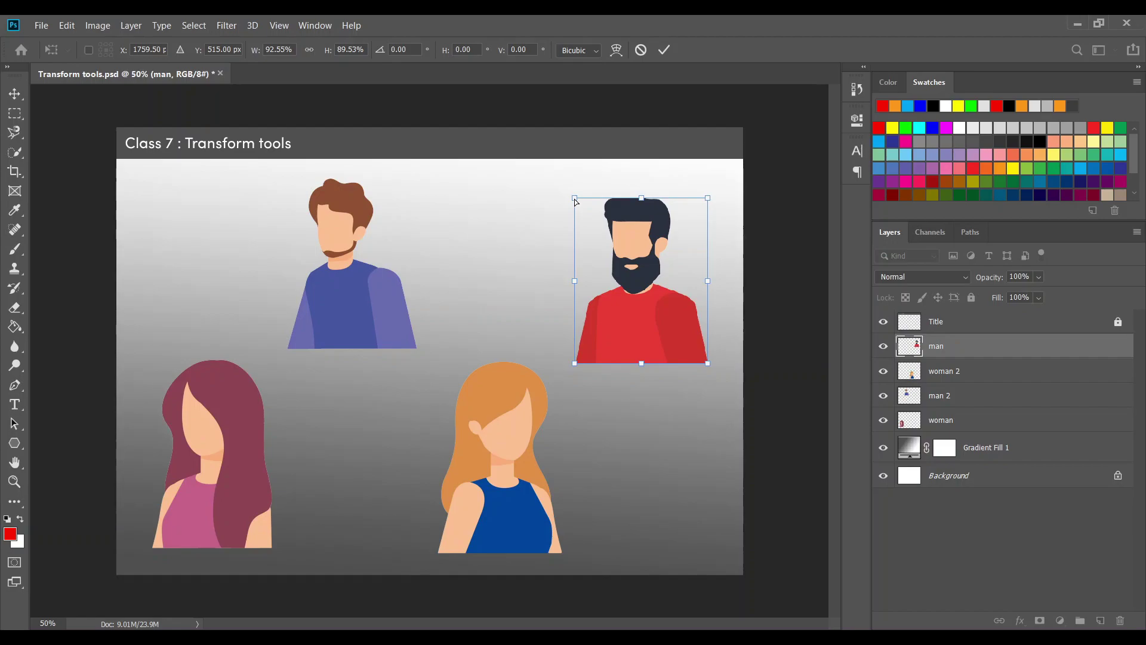
Step: Ctrl-drag two corner handles to skew the bearded man into a slant, and commit it
mouse_move(575, 202)
mouse_down()
mouse_move(539, 199)
mouse_move(508, 227)
mouse_move(523, 228)
mouse_up()
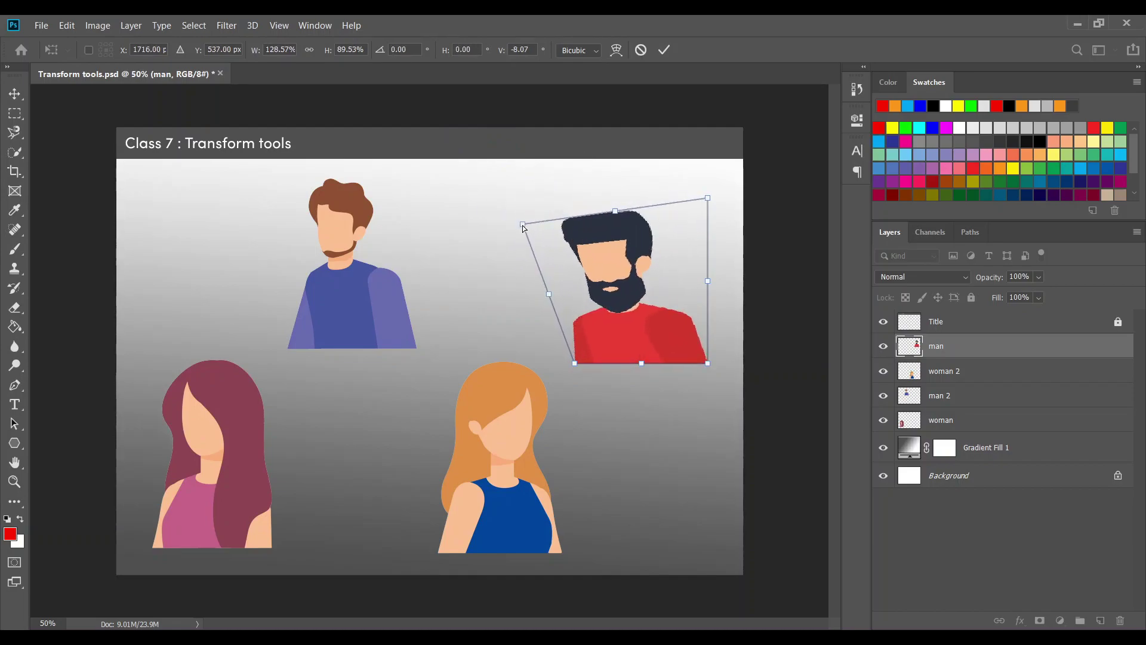
mouse_move(684, 381)
mouse_down()
mouse_move(685, 314)
mouse_move(725, 367)
mouse_move(712, 356)
mouse_move(728, 325)
mouse_move(680, 388)
mouse_up()
key(Return)
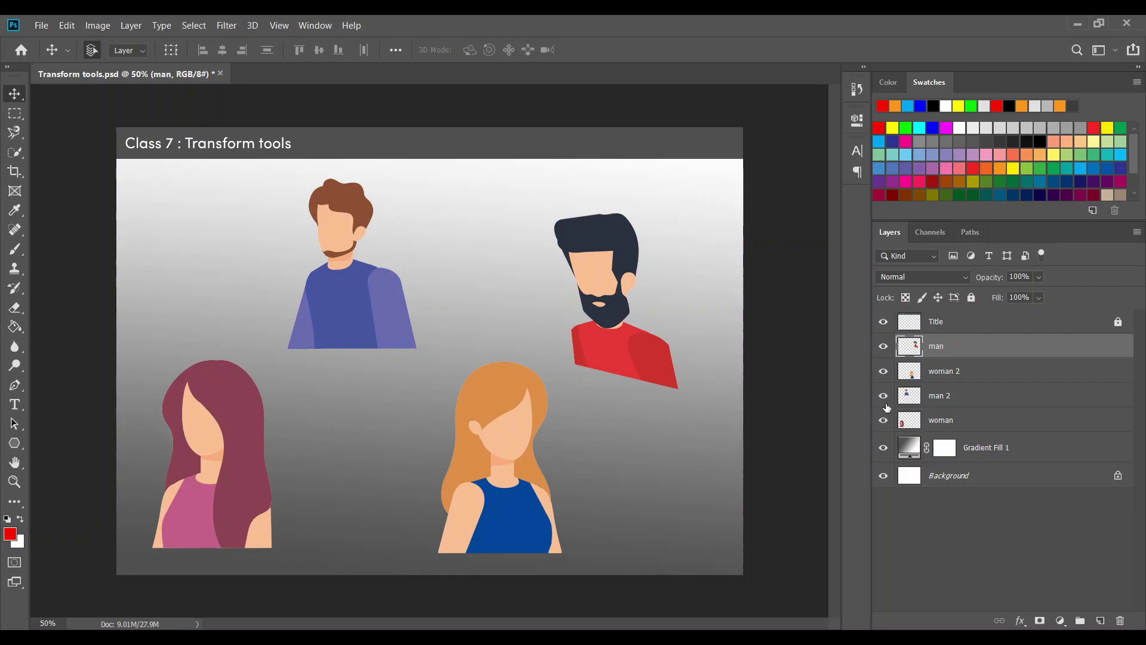
Step: Add the 'woman 2' and 'man 2' layers to 'man' and scale all three up slightly together
ctrl+click(967, 371)
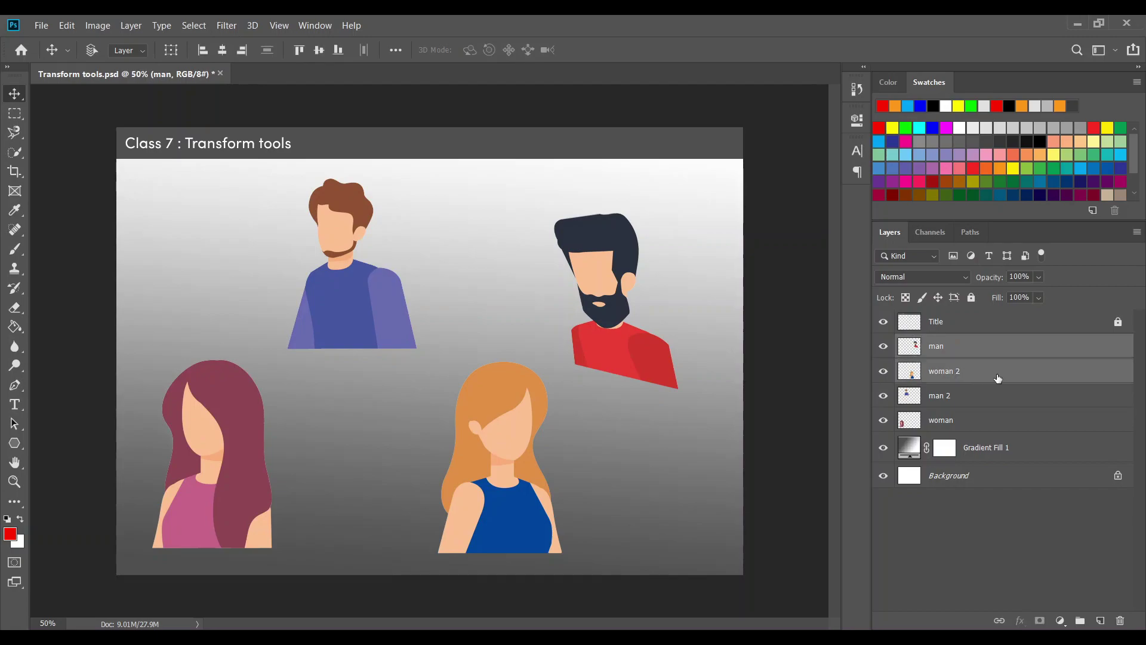
ctrl+click(965, 402)
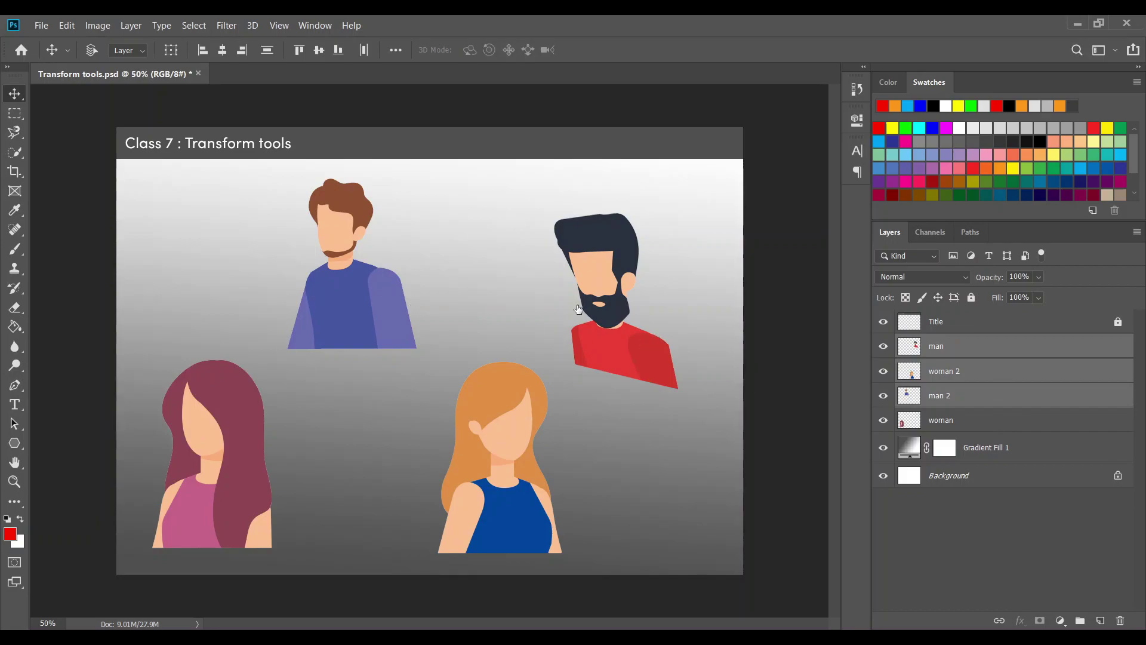
key(ctrl+t)
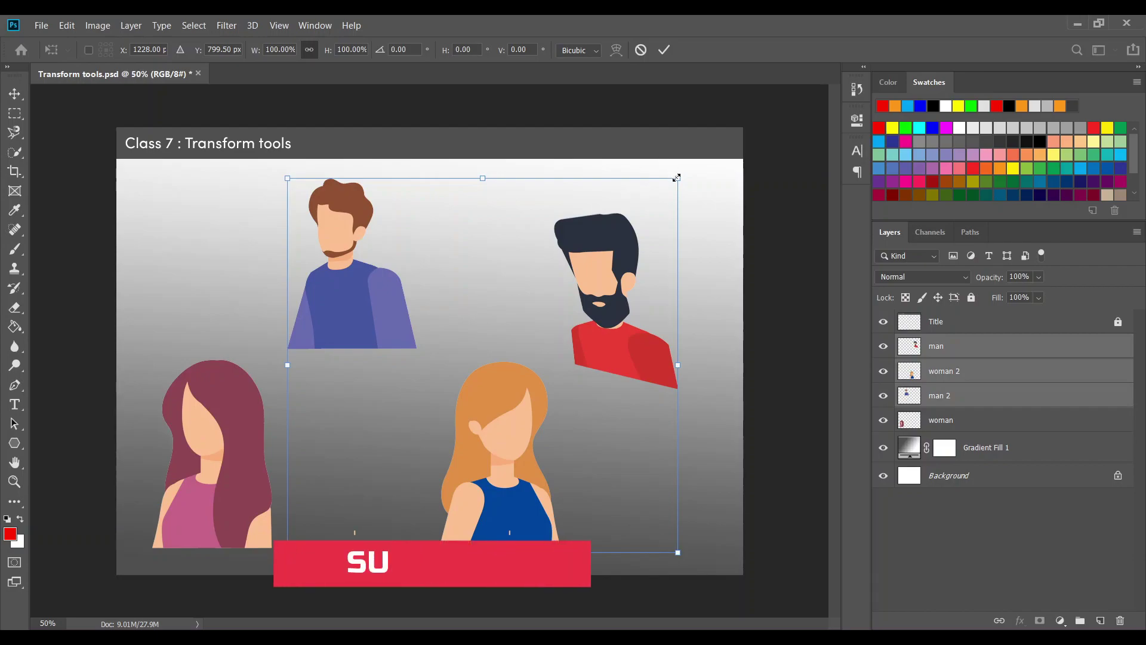
mouse_move(678, 178)
mouse_down()
mouse_move(729, 146)
mouse_move(708, 191)
mouse_move(730, 187)
mouse_move(729, 228)
mouse_up()
key(Return)
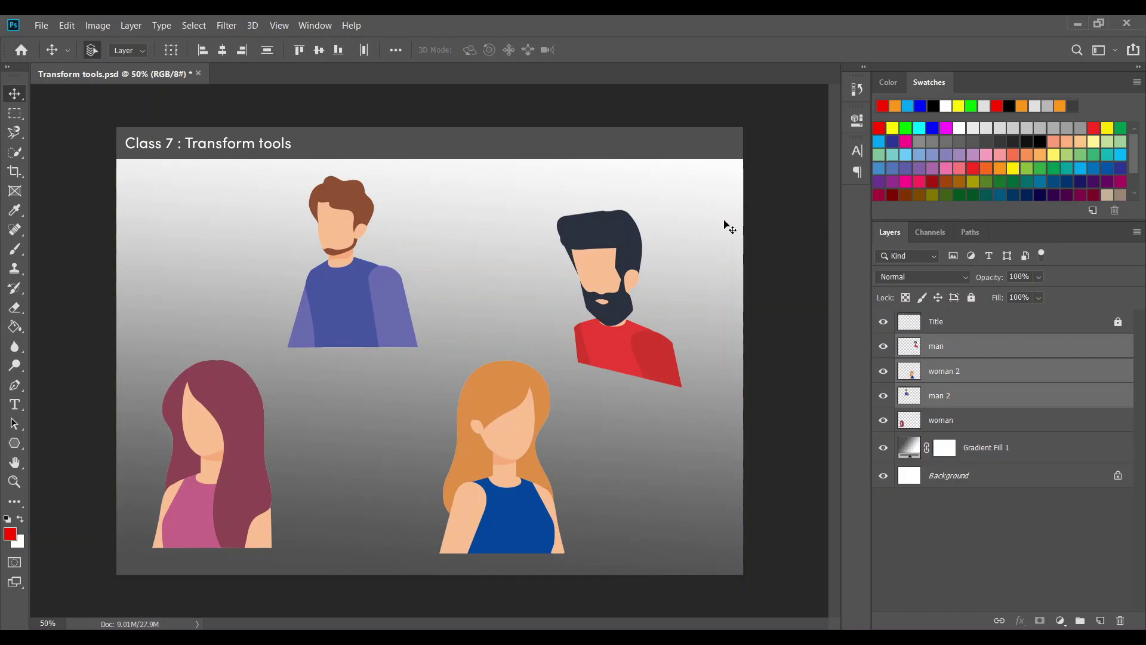
Step: Warp the 'woman' layer's right side outward, then undo the warp and reopen the Edit menu
click(974, 425)
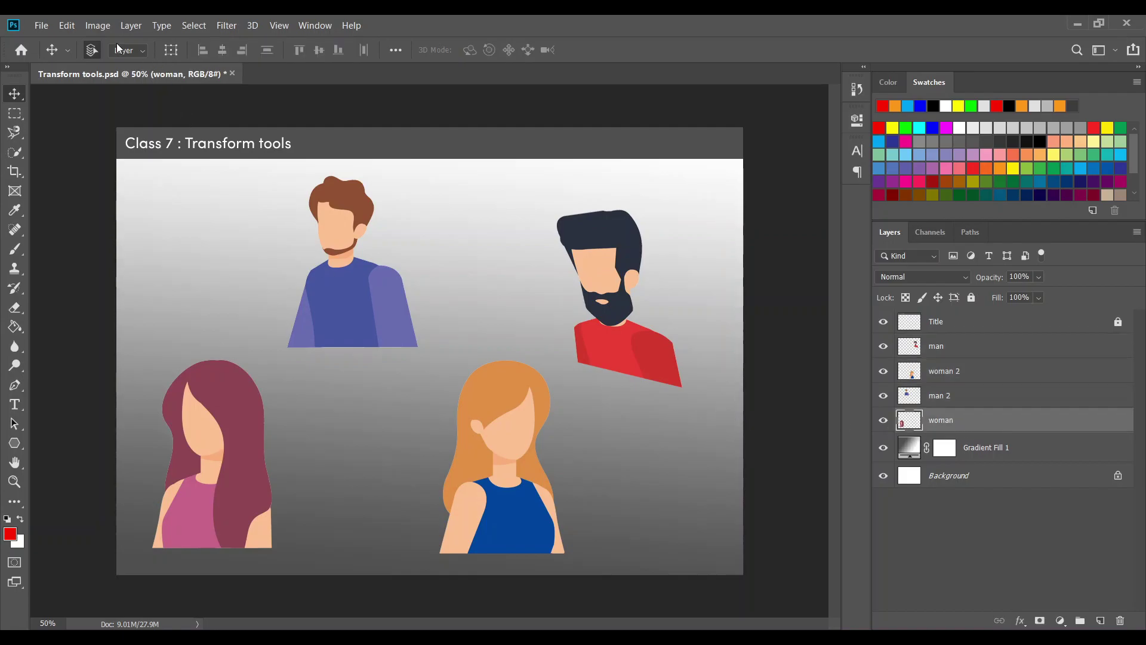
click(67, 25)
mouse_move(88, 349)
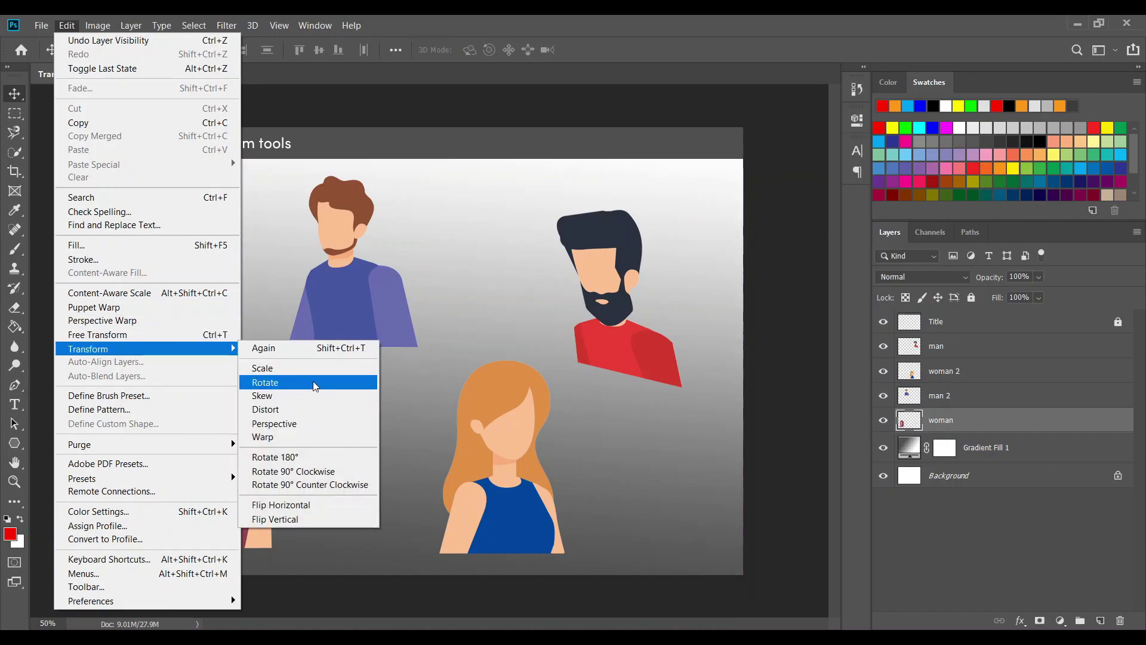
click(302, 444)
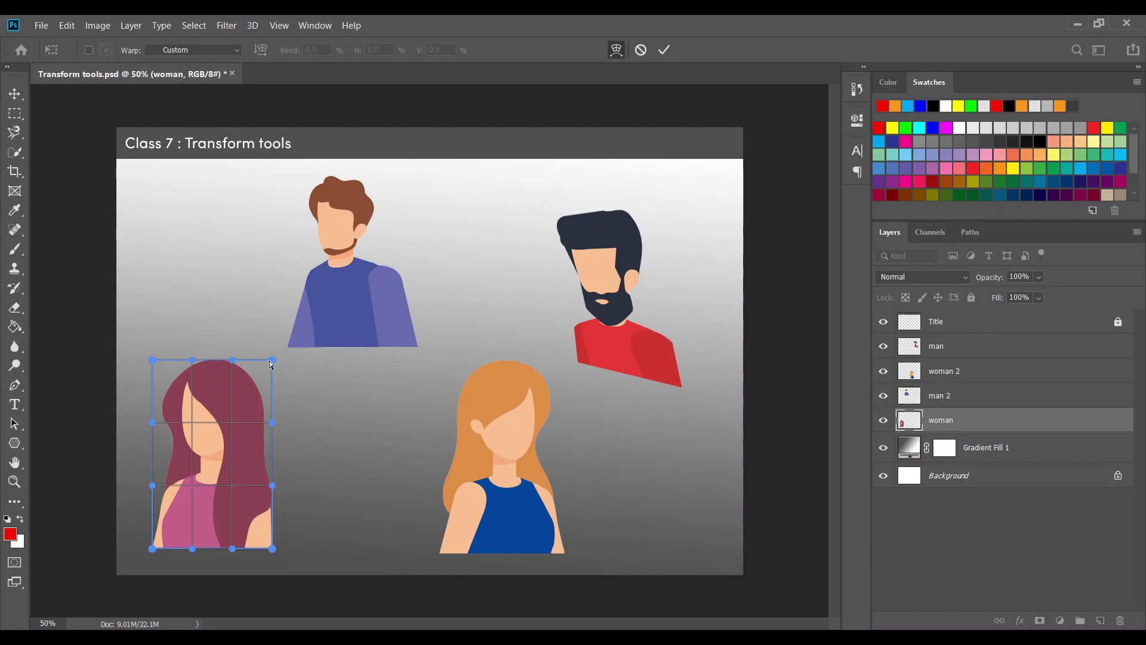
drag(272, 360, 305, 327)
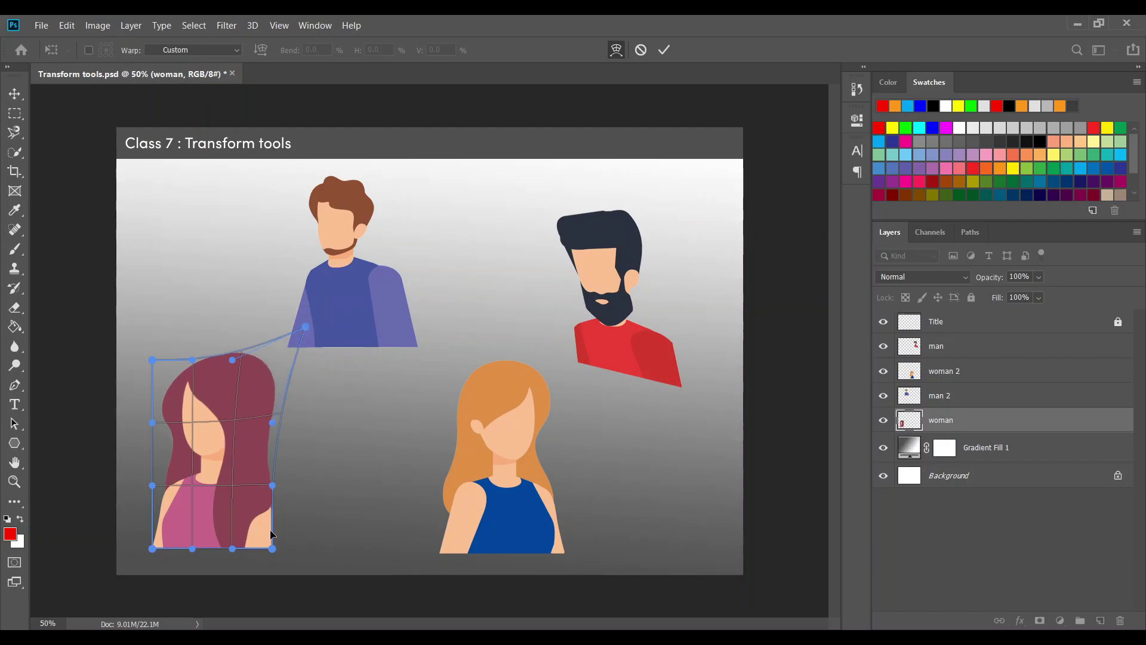
drag(275, 489, 299, 499)
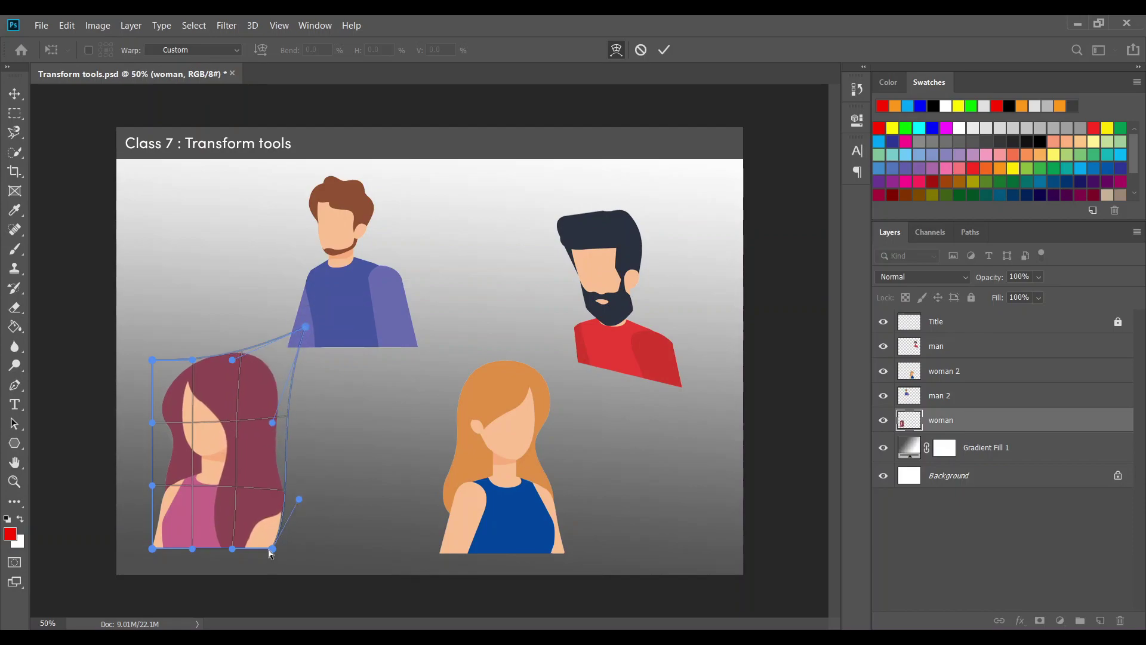
drag(272, 548, 313, 557)
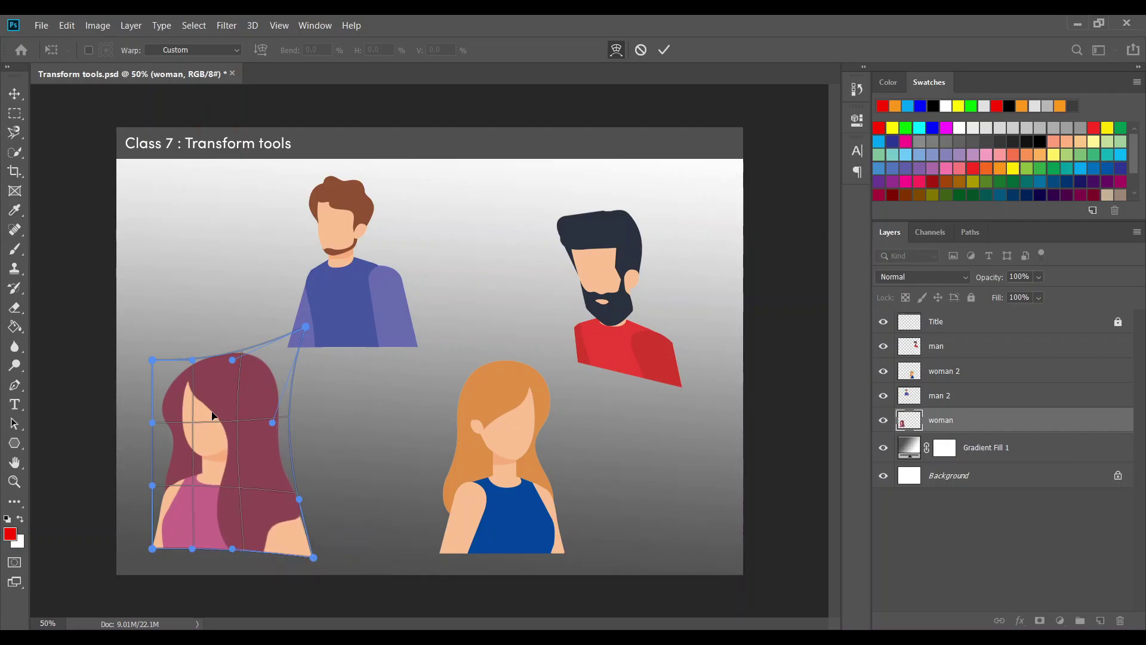
key(Return)
key(ctrl+z)
click(63, 27)
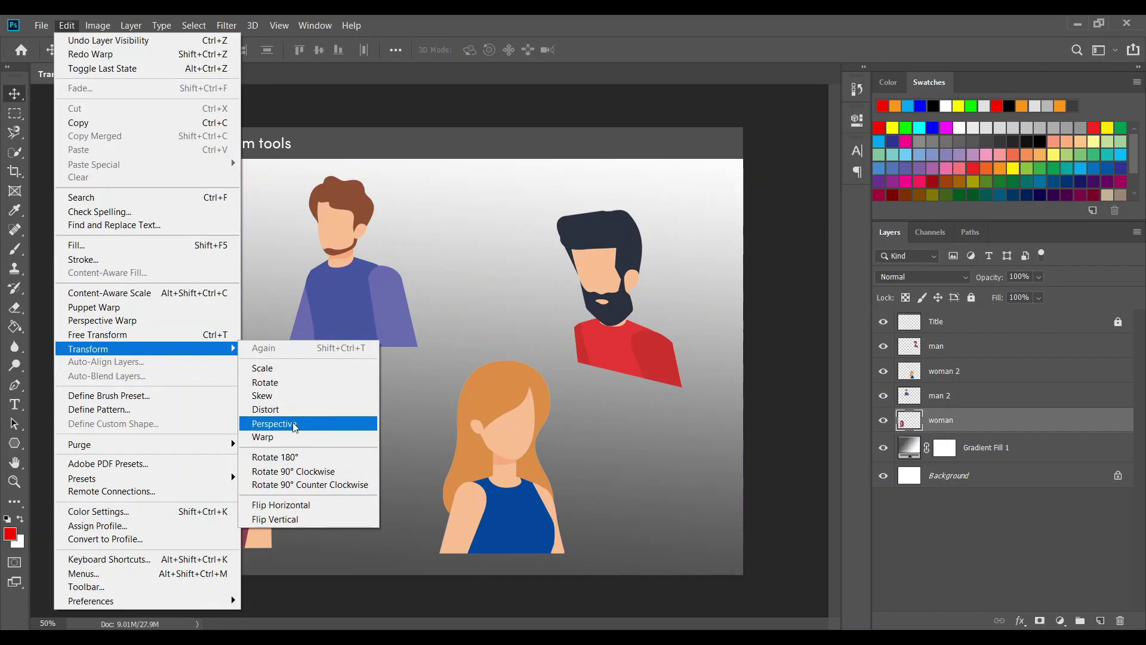
Step: Apply a Perspective transform dragging the woman's top-right handle outward so her top flares wider
click(294, 424)
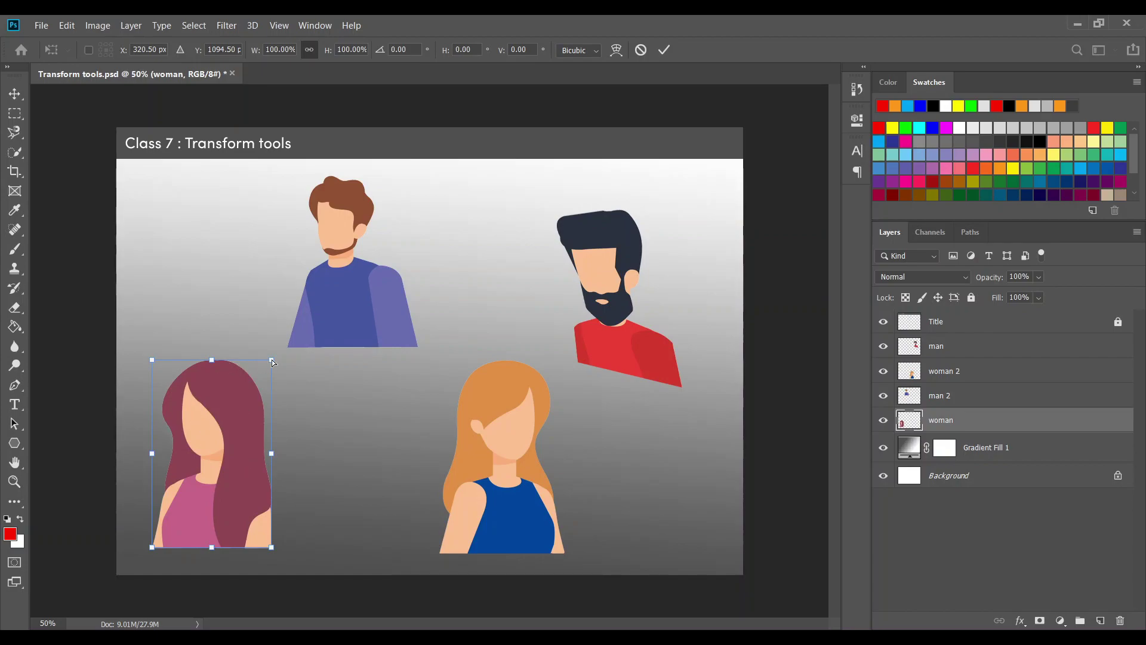
mouse_move(272, 362)
mouse_down()
mouse_move(360, 327)
mouse_move(297, 368)
mouse_move(313, 366)
mouse_up()
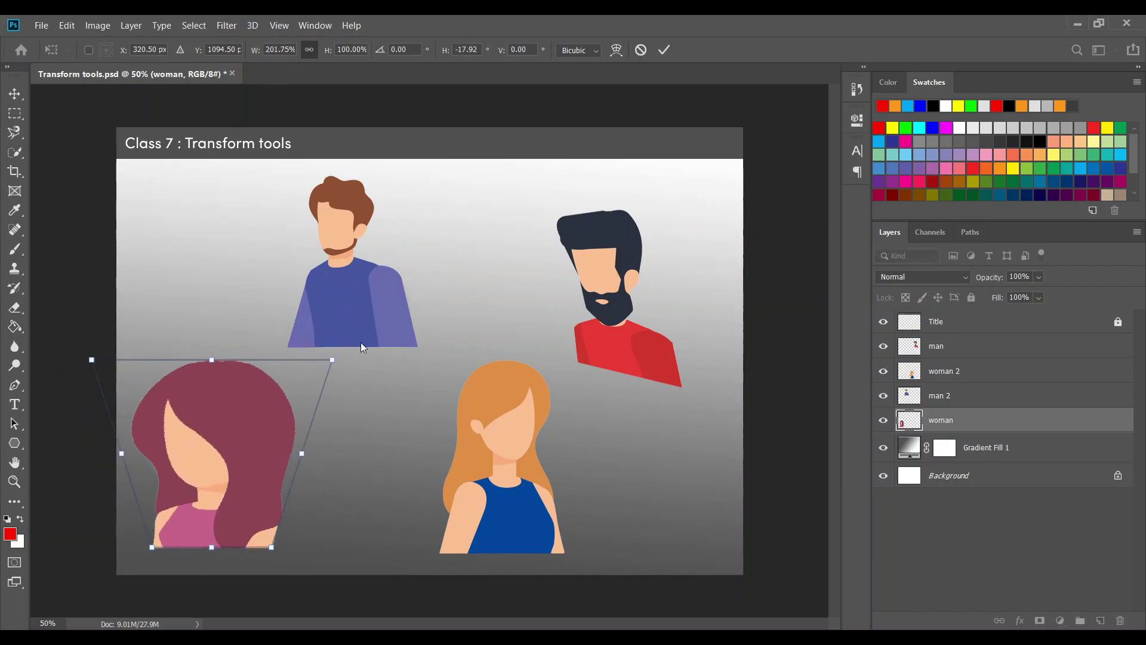
key(Escape)
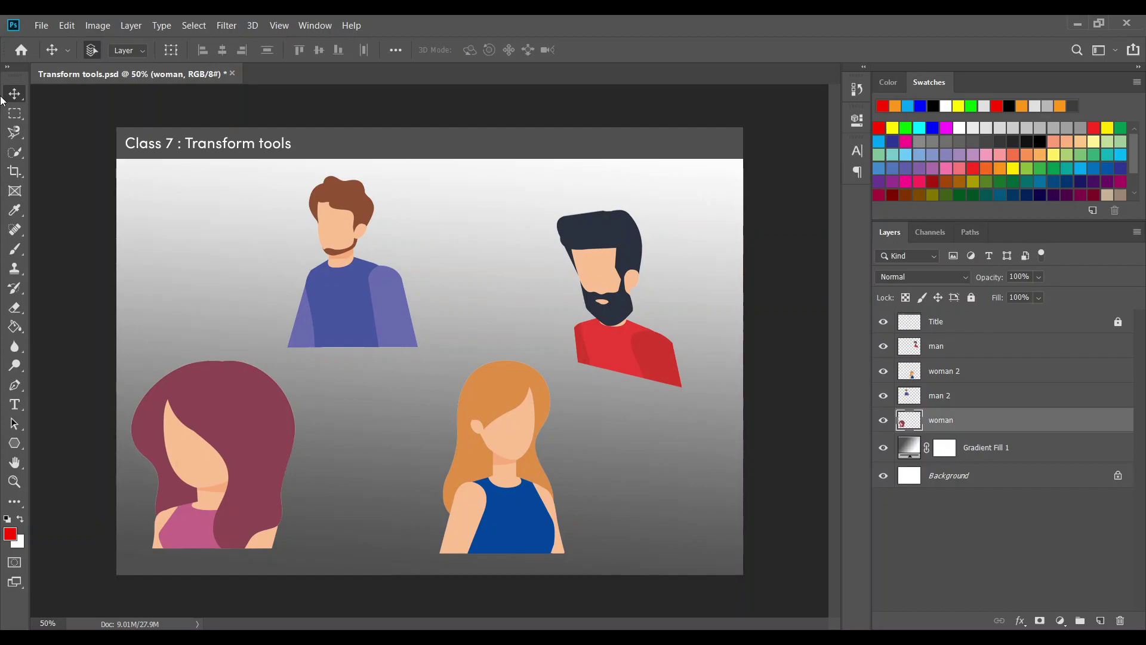